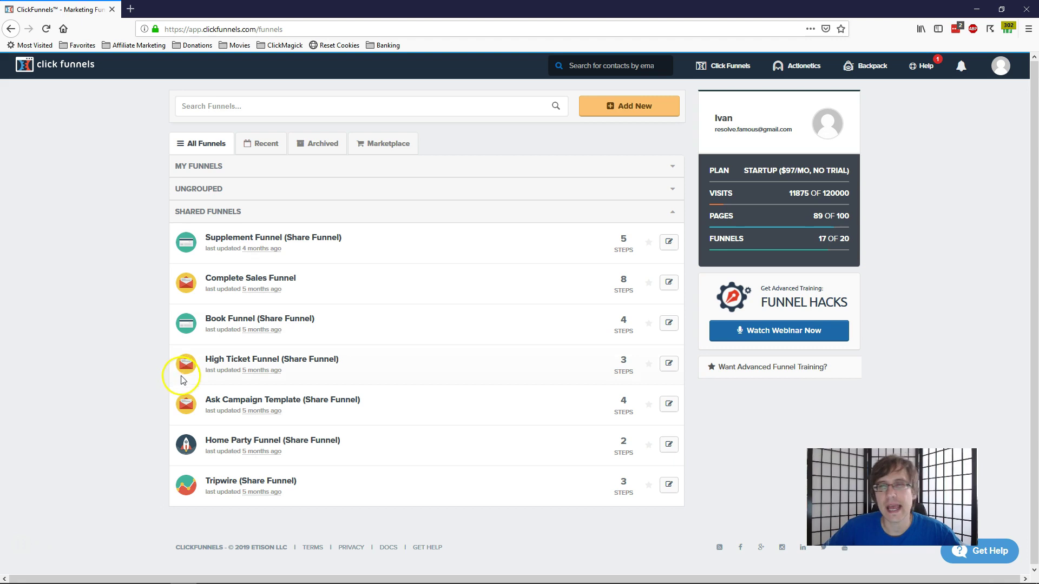
Bring up the account dropdown from the profile avatar at the top right of the dashboard.
mouse_move(1009, 71)
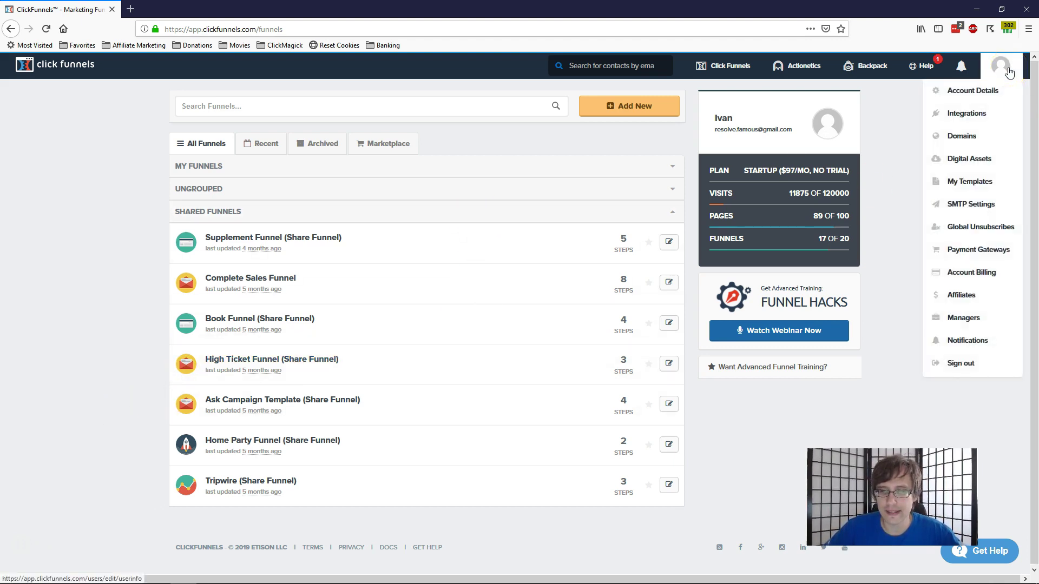
Add a new Stripe payment gateway and open the Create Stripe Account form.
click(981, 251)
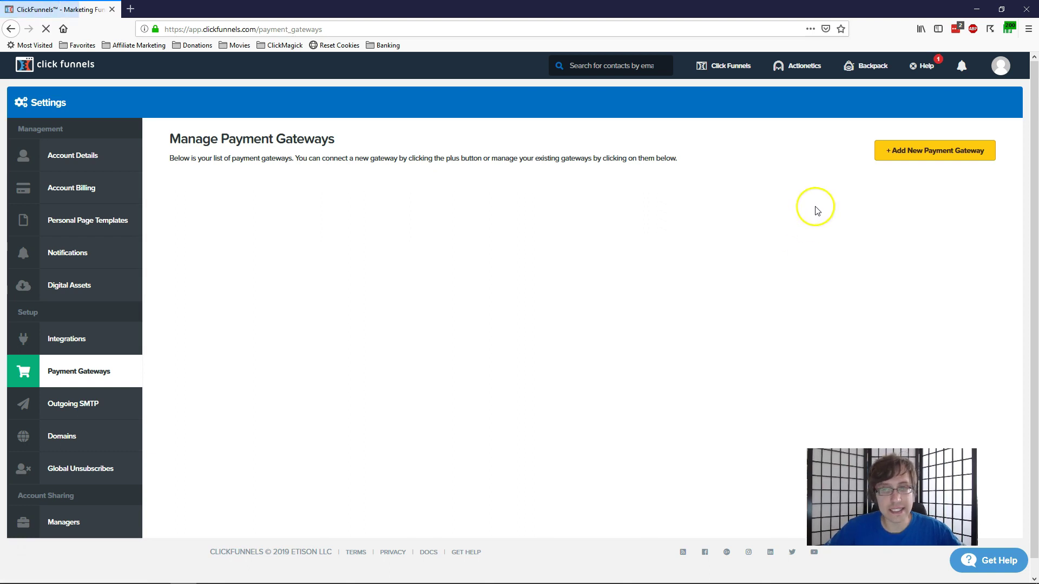
click(881, 161)
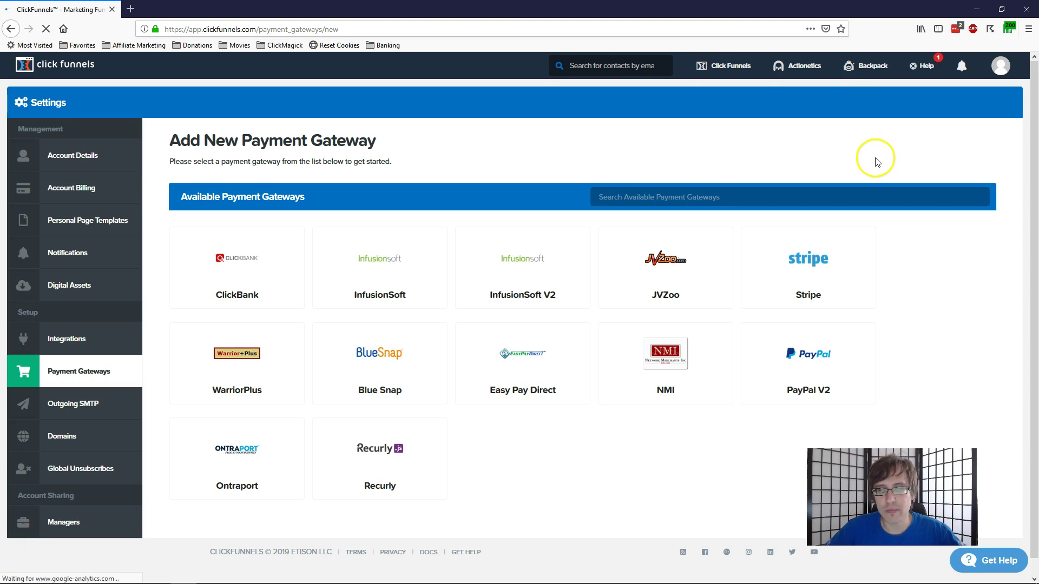
click(832, 265)
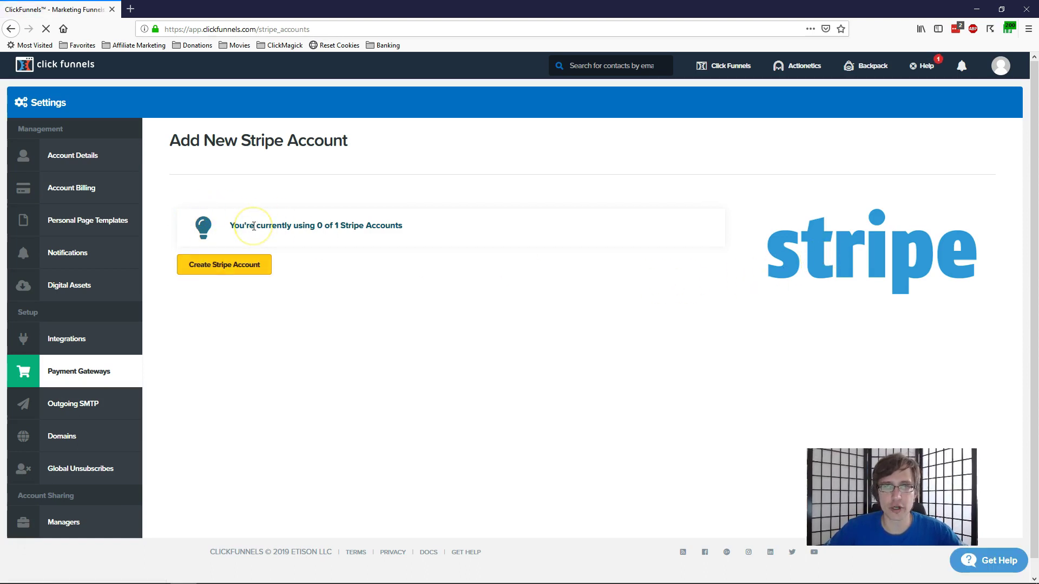
drag(253, 226, 369, 228)
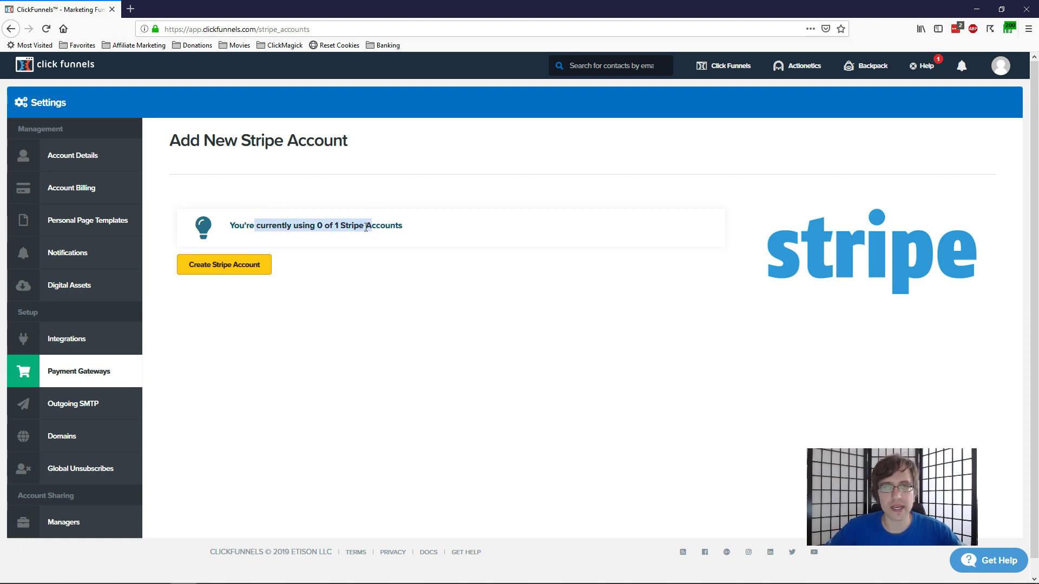
click(232, 265)
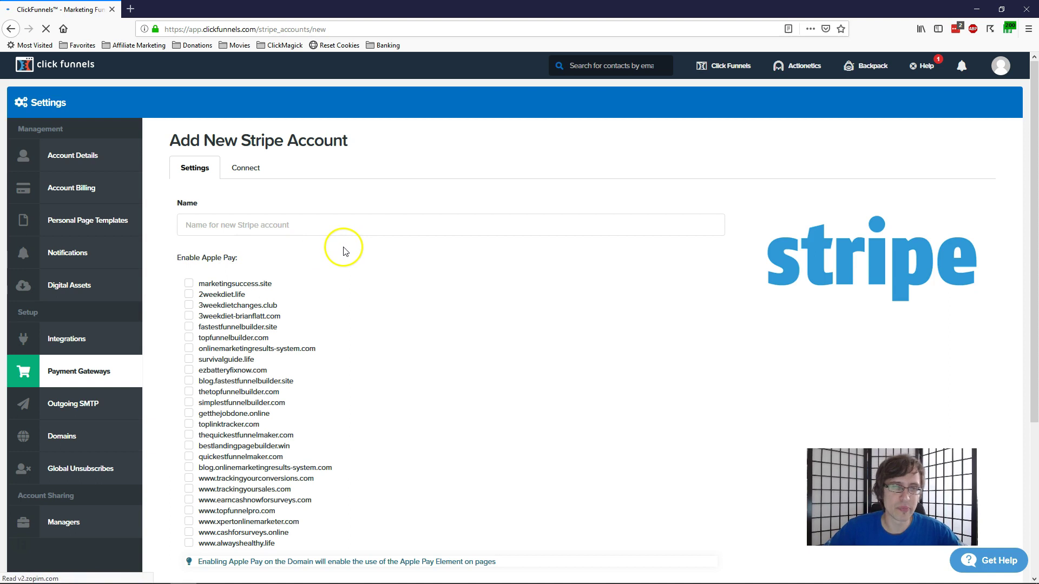
Enter the account owner's name for the Stripe account, leave Default Stripe Account off, and create it.
click(247, 225)
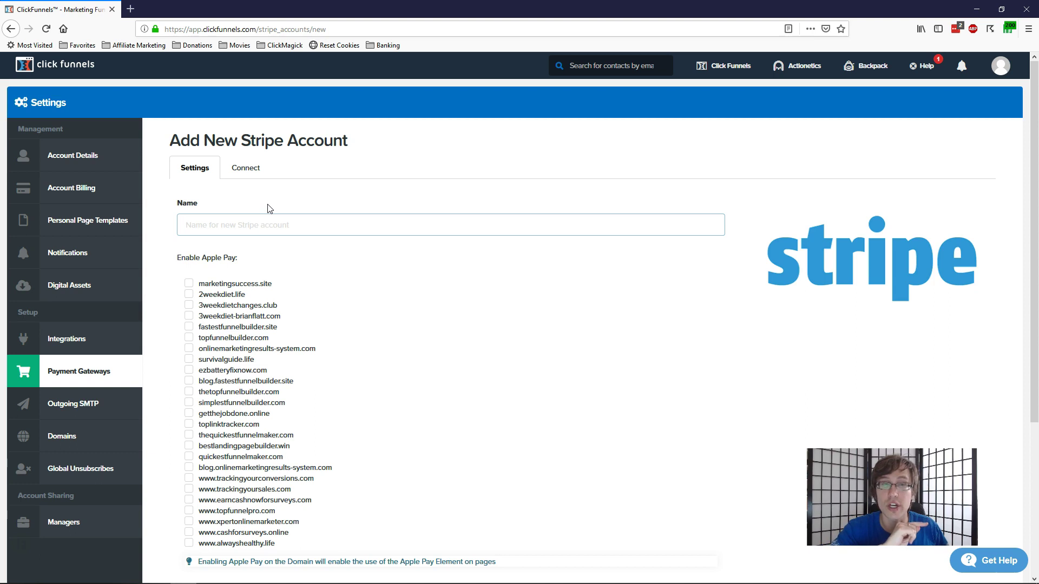
text(Ivan)
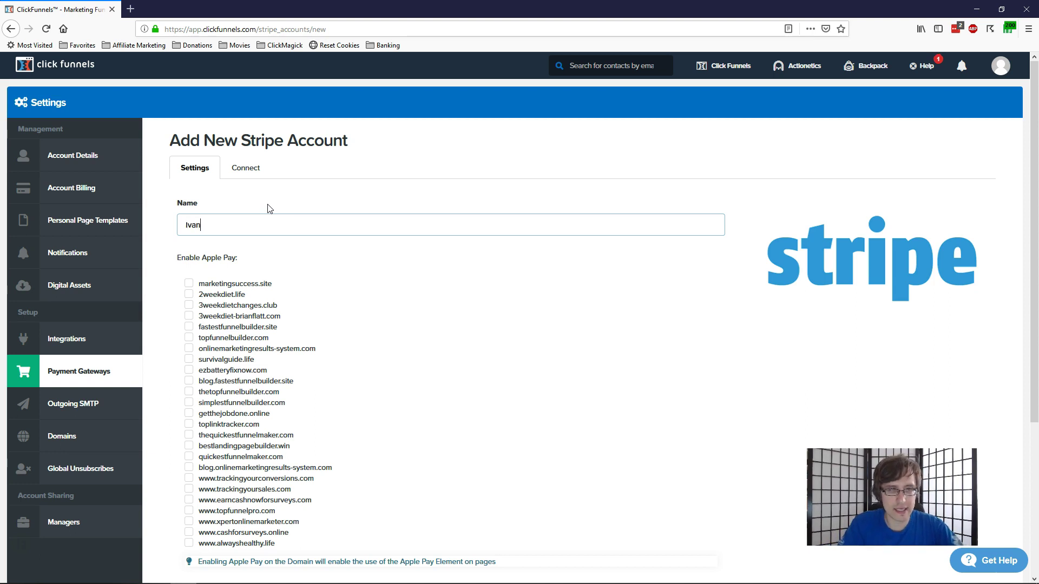
text('s Str)
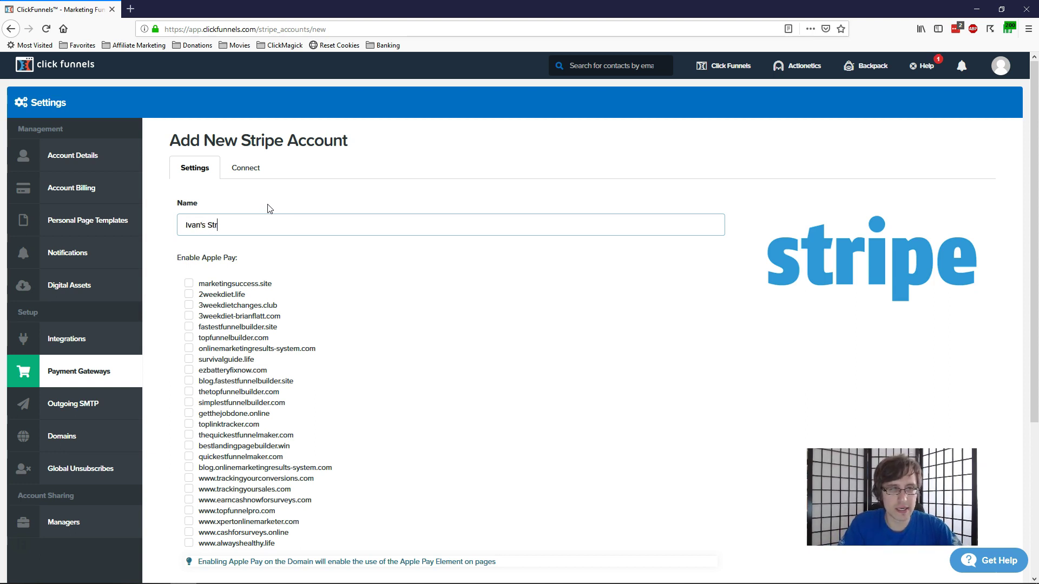
text(ipe Integrat)
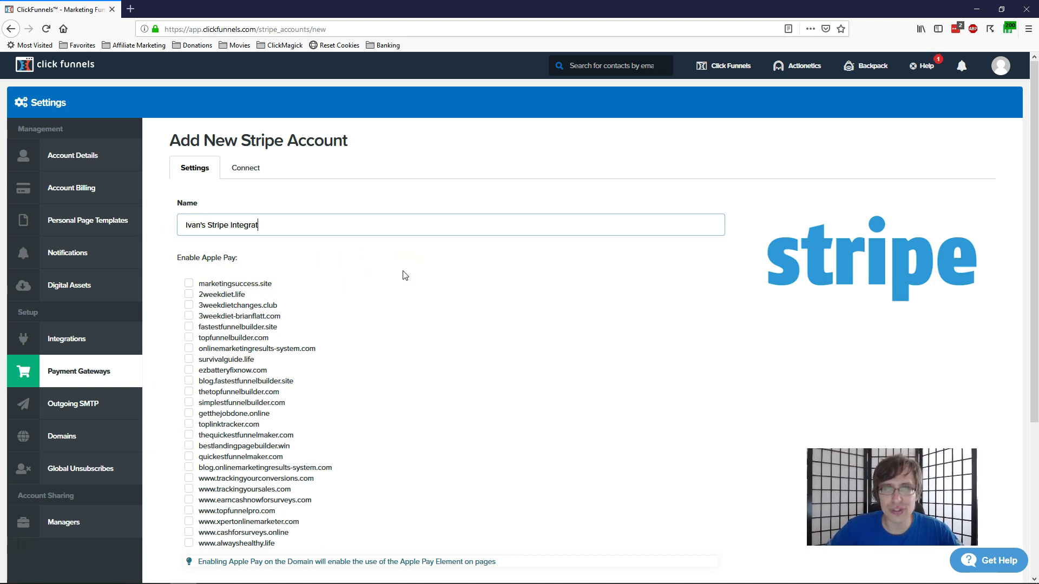
scroll(403, 275, down, 4)
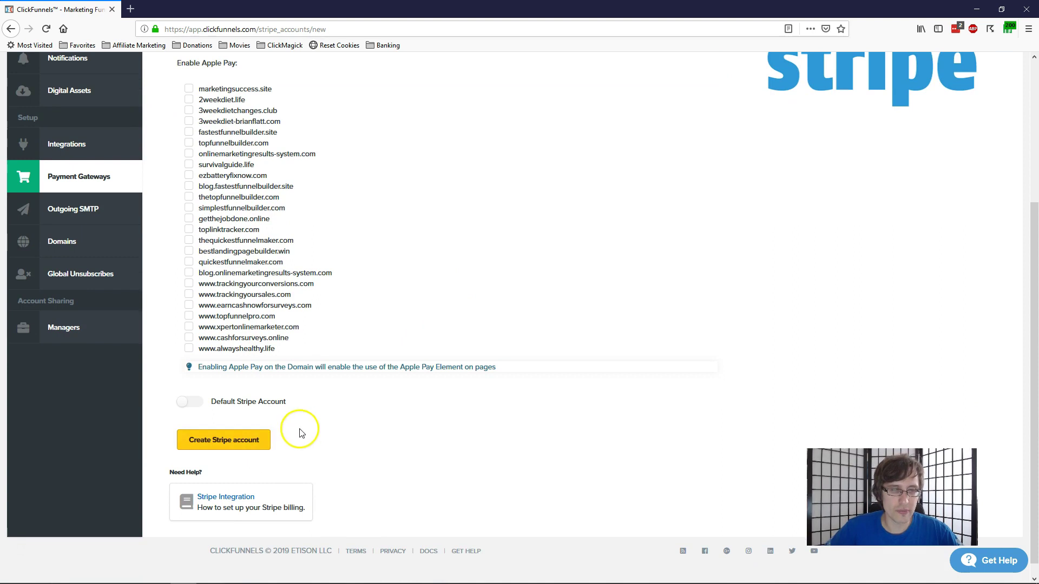
drag(216, 399, 270, 399)
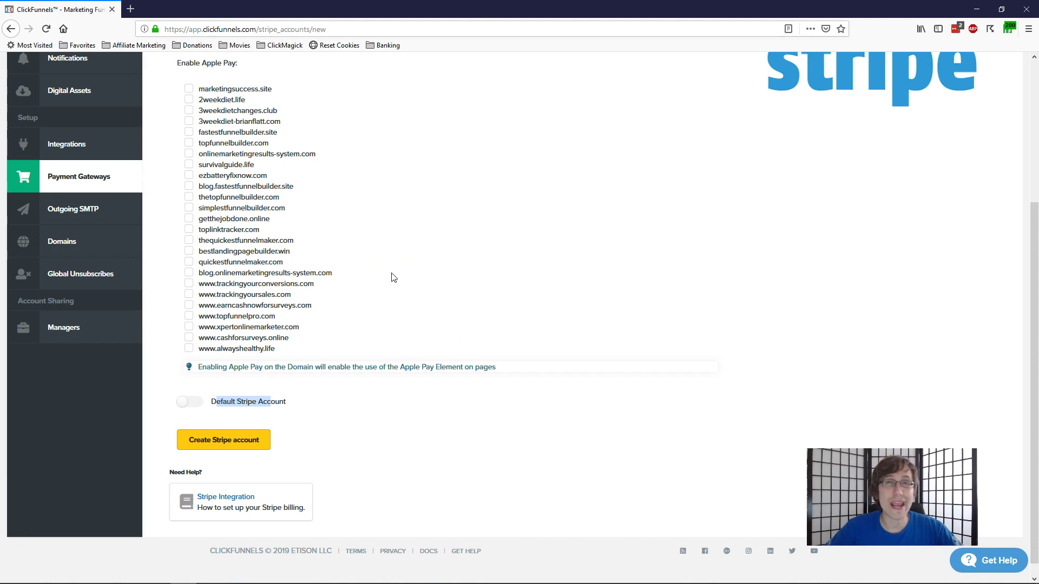
click(184, 402)
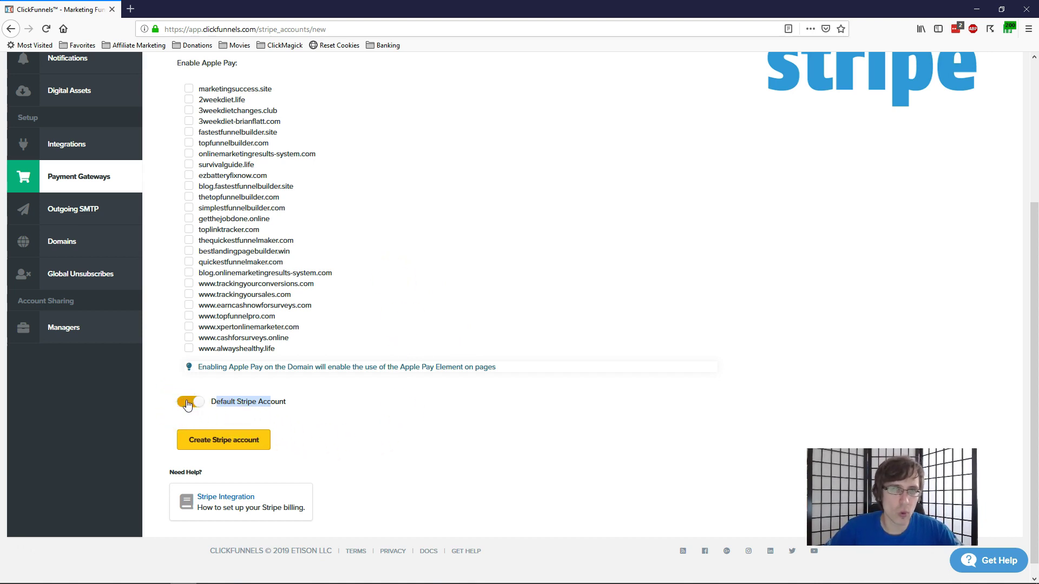
click(187, 404)
click(203, 447)
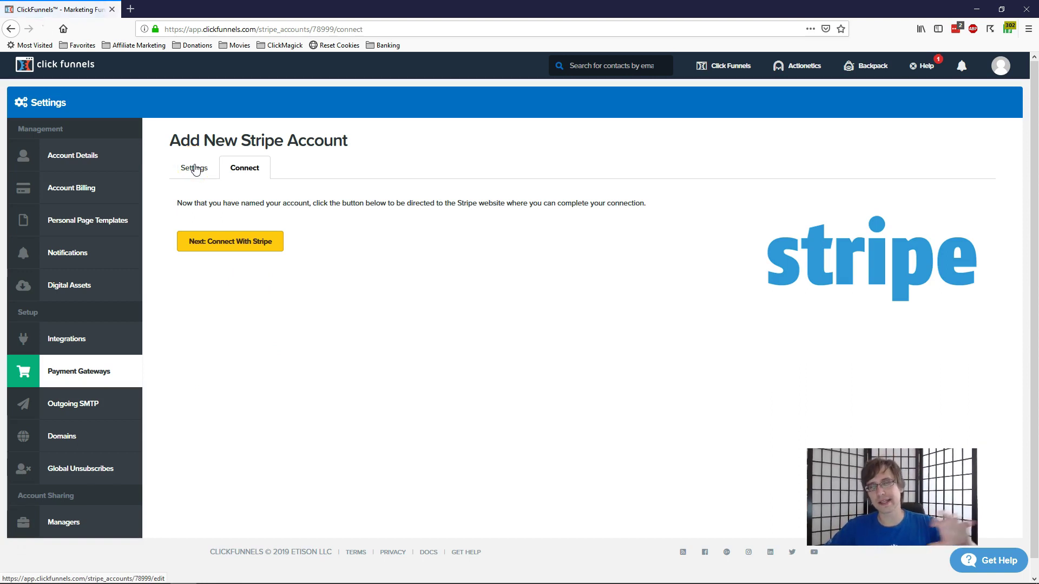
Continue to Stripe and review its 'Activate your account' form.
click(211, 247)
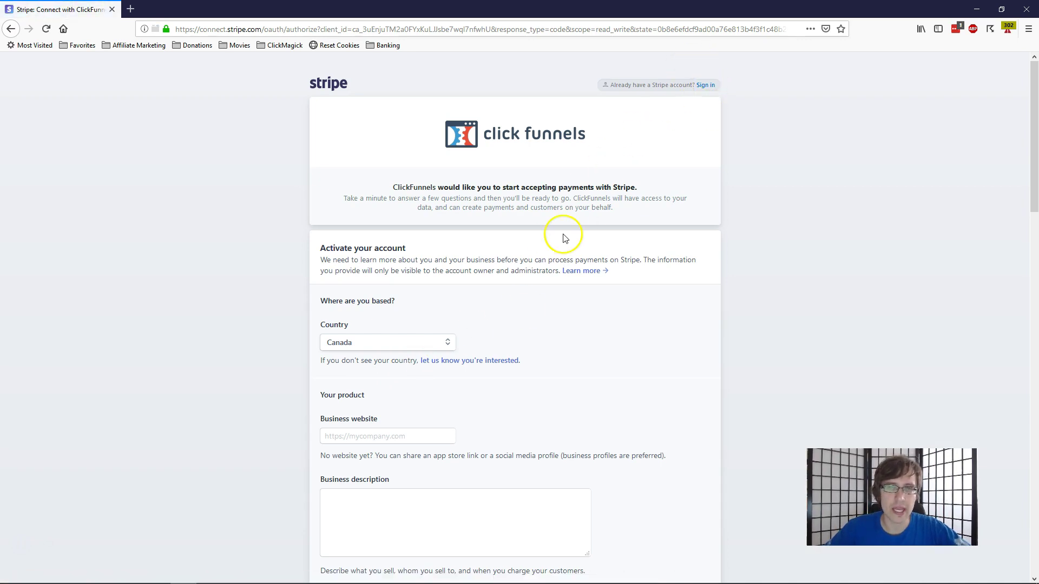
scroll(615, 182, down, 2)
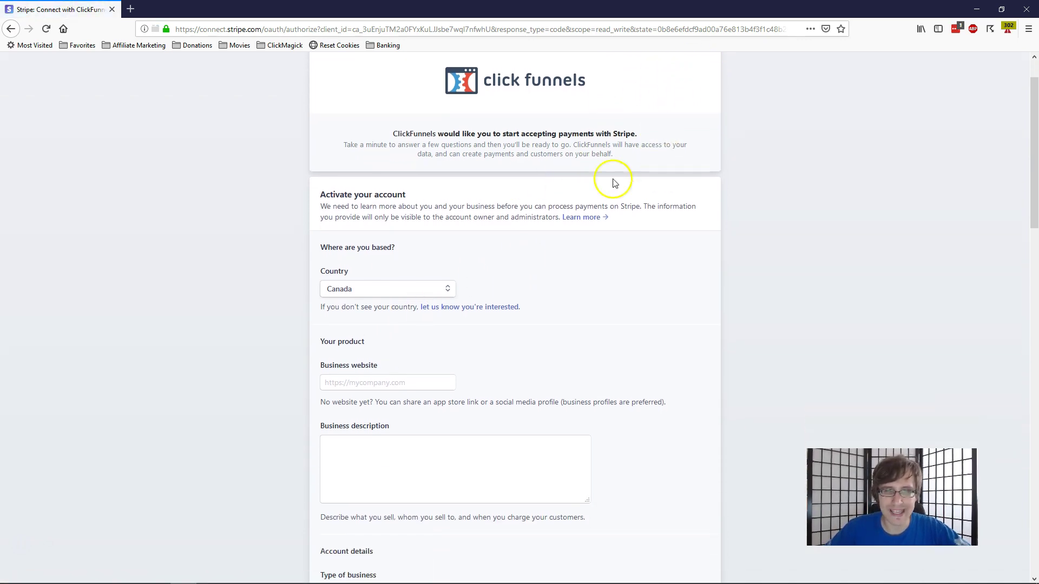
scroll(390, 375, down, 9)
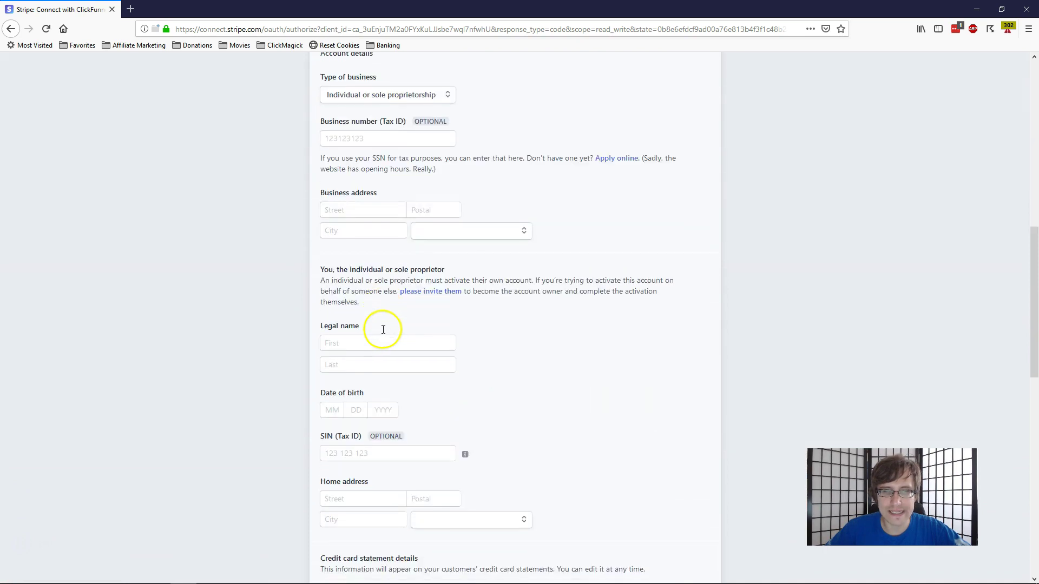
scroll(382, 332, down, 10)
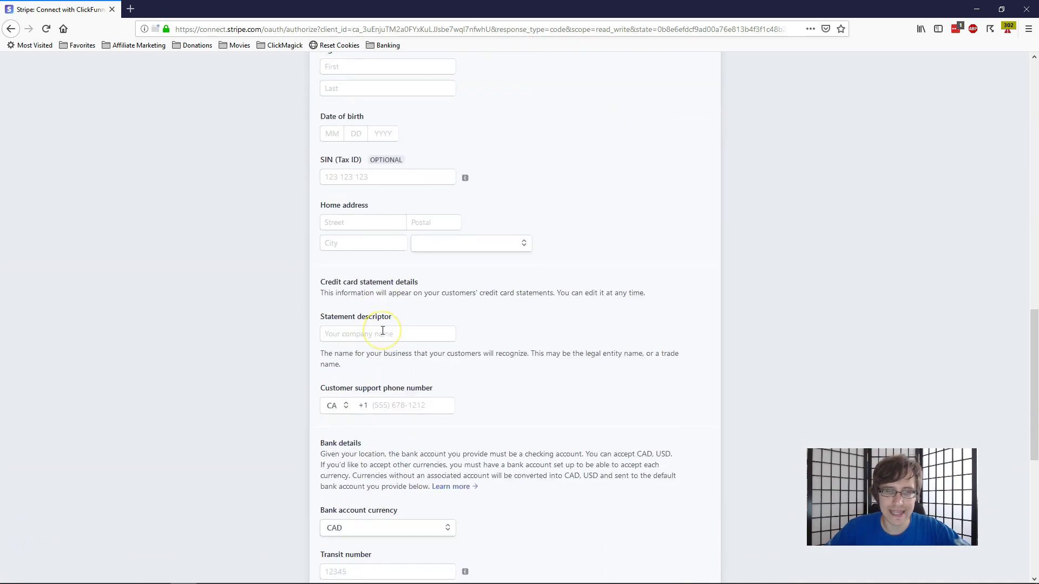
scroll(374, 334, down, 2)
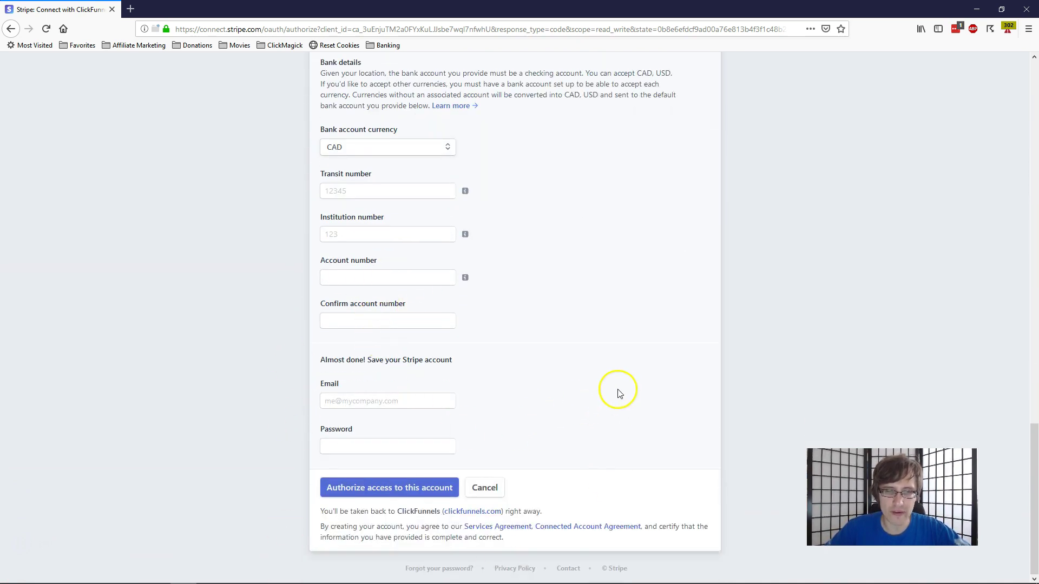
scroll(619, 393, up, 5)
scroll(619, 392, up, 12)
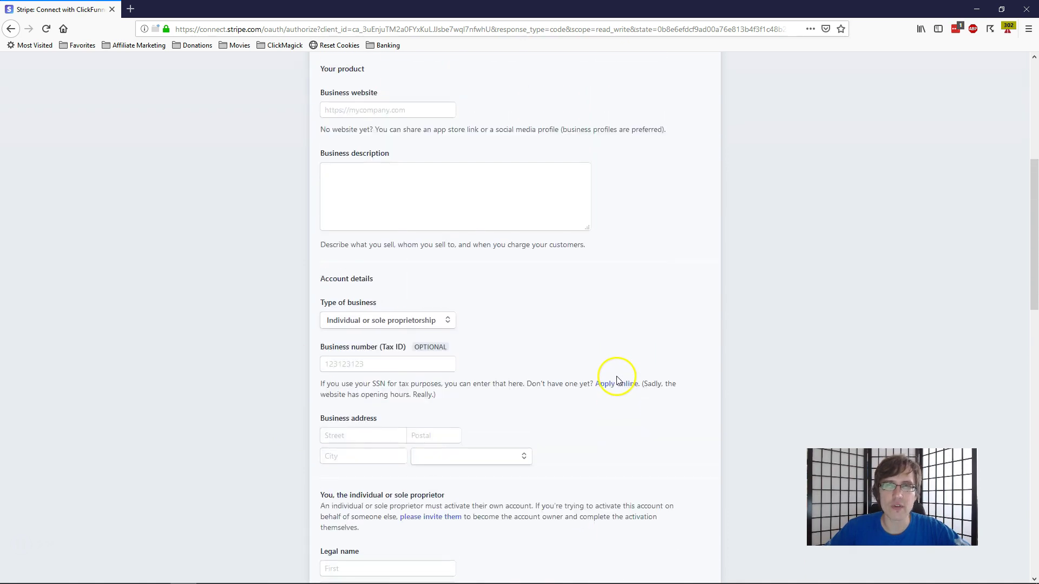
scroll(618, 381, up, 3)
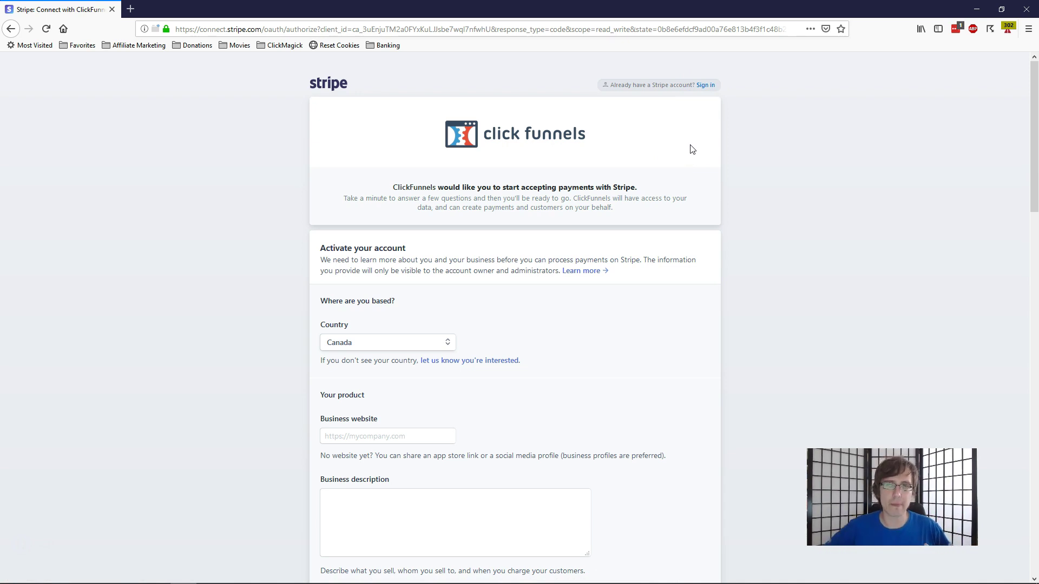
Go through the rest of the Stripe form, noting the SIN (Tax ID) field.
scroll(686, 180, down, 3)
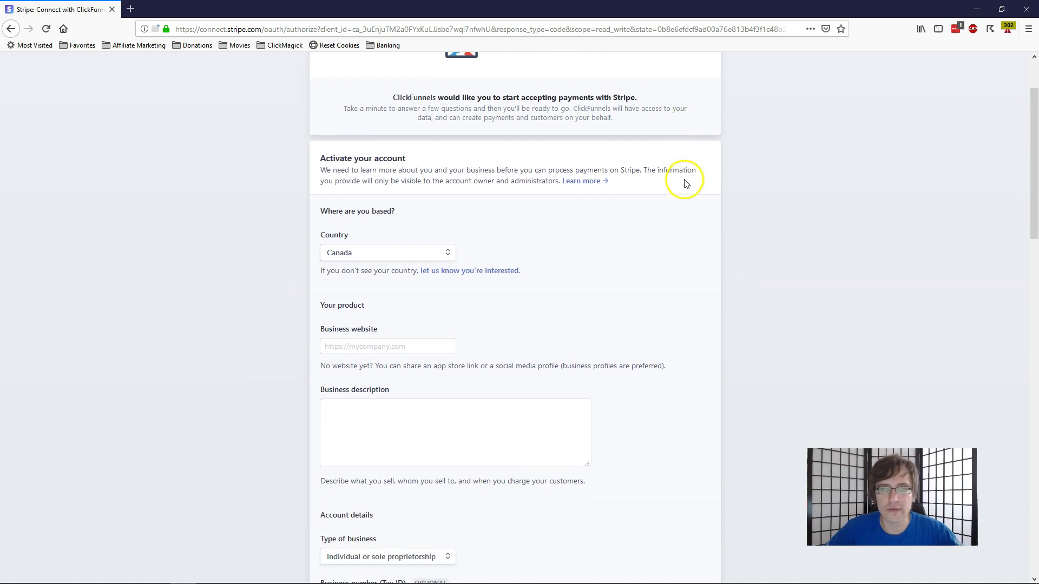
scroll(542, 270, down, 6)
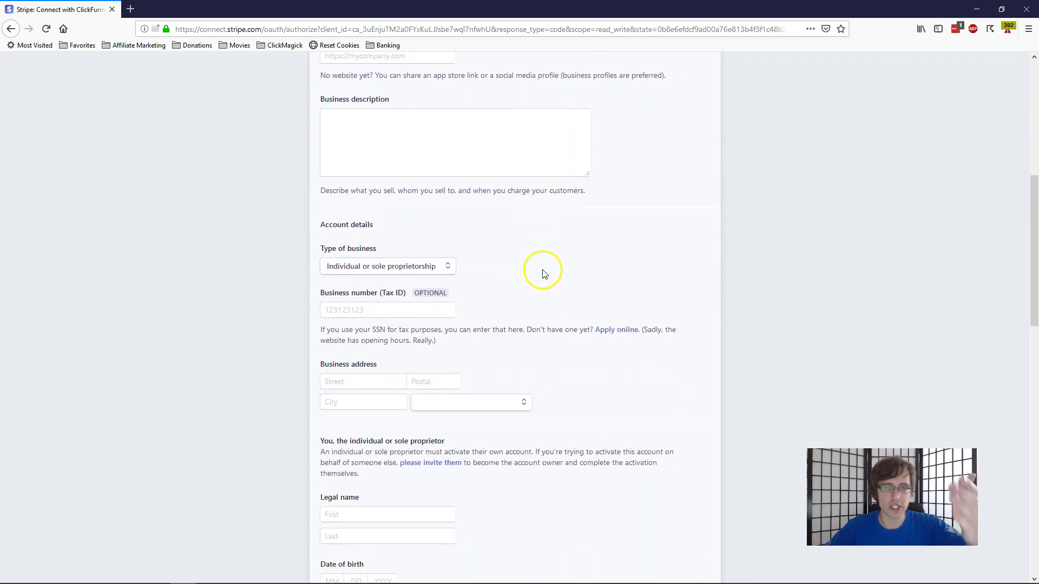
scroll(547, 276, down, 5)
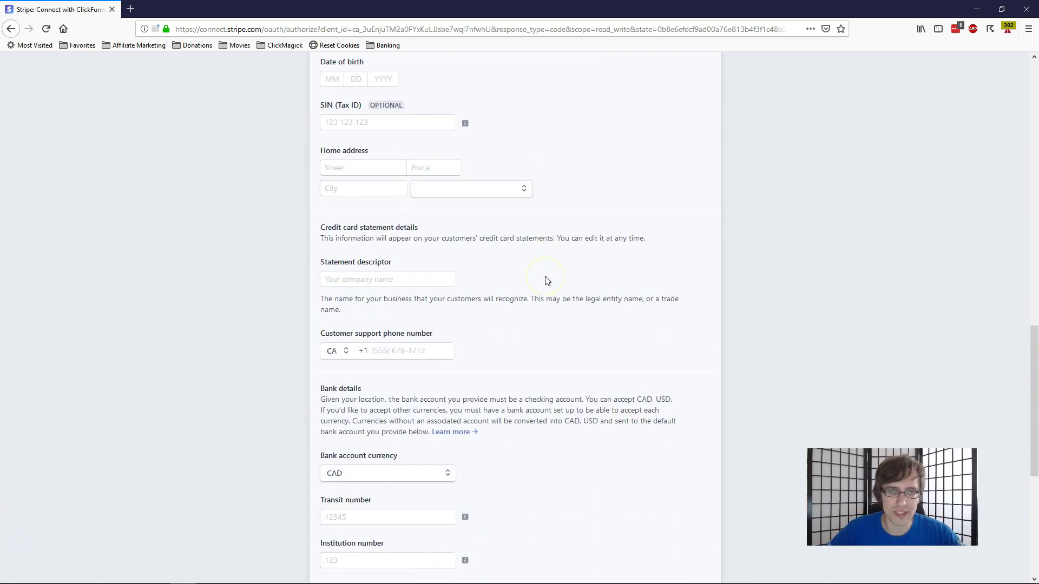
drag(325, 105, 358, 105)
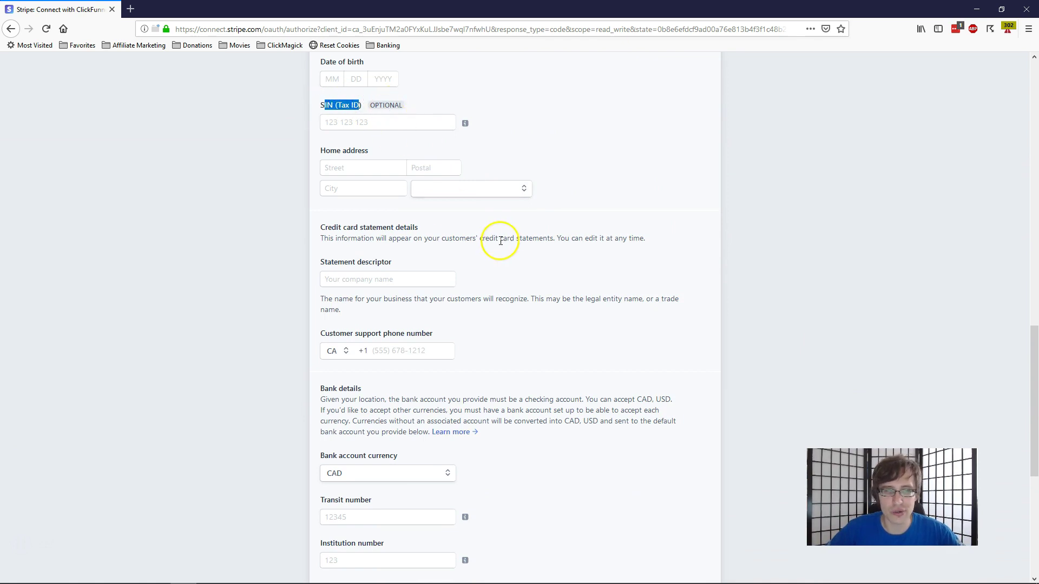
scroll(501, 247, down, 3)
scroll(519, 251, down, 1)
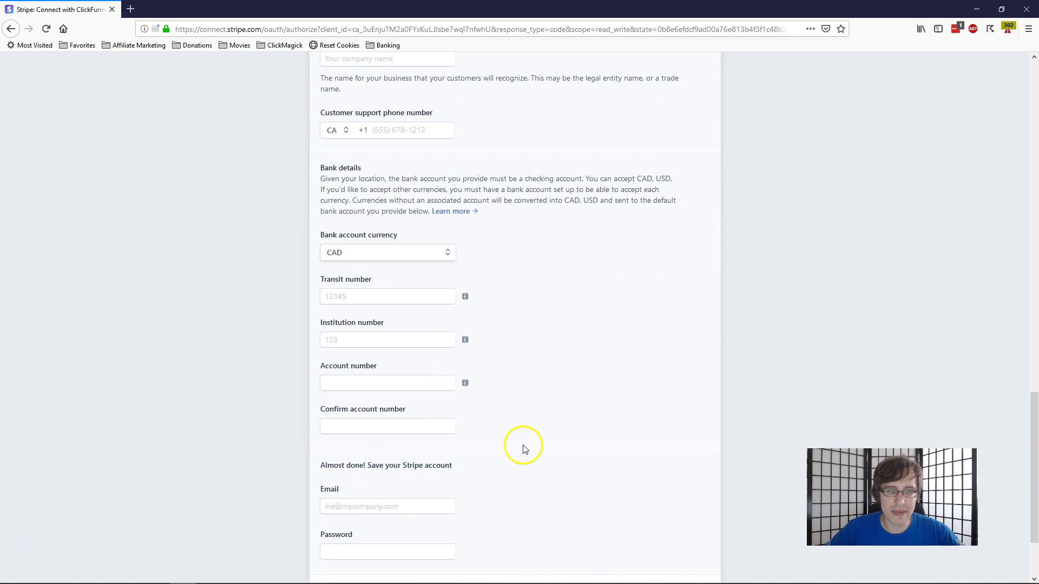
scroll(406, 357, up, 1)
scroll(370, 352, down, 1)
scroll(390, 348, down, 2)
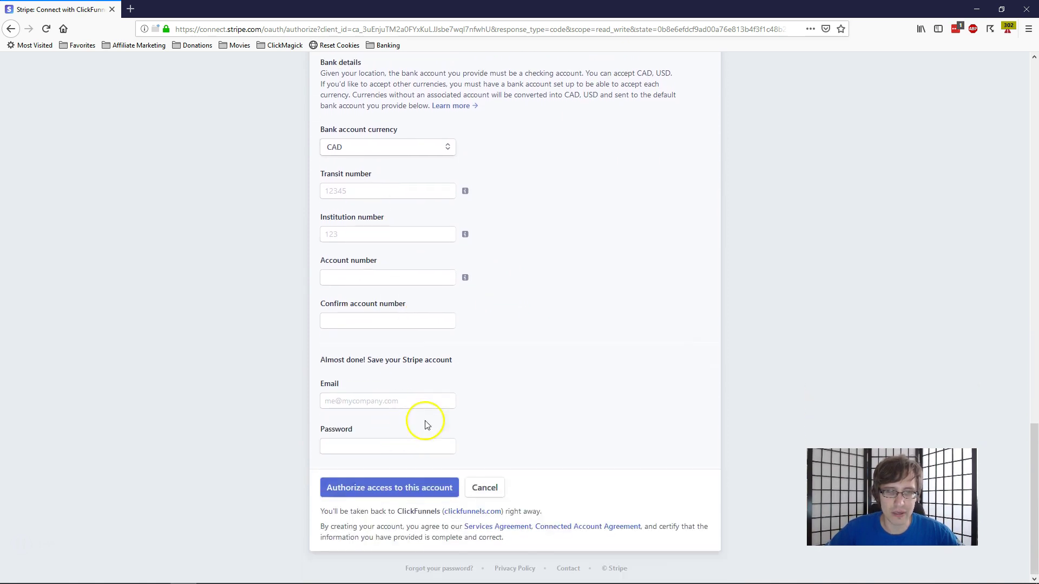
scroll(385, 401, up, 7)
scroll(388, 400, up, 15)
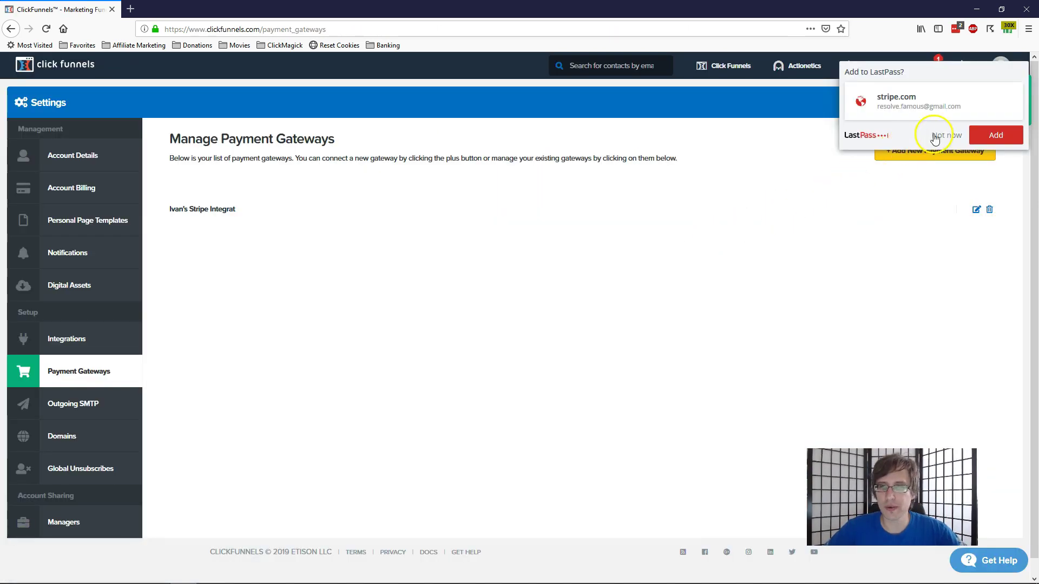
Decline LastPass's save prompt and confirm the new Stripe gateway appears in the list.
click(942, 135)
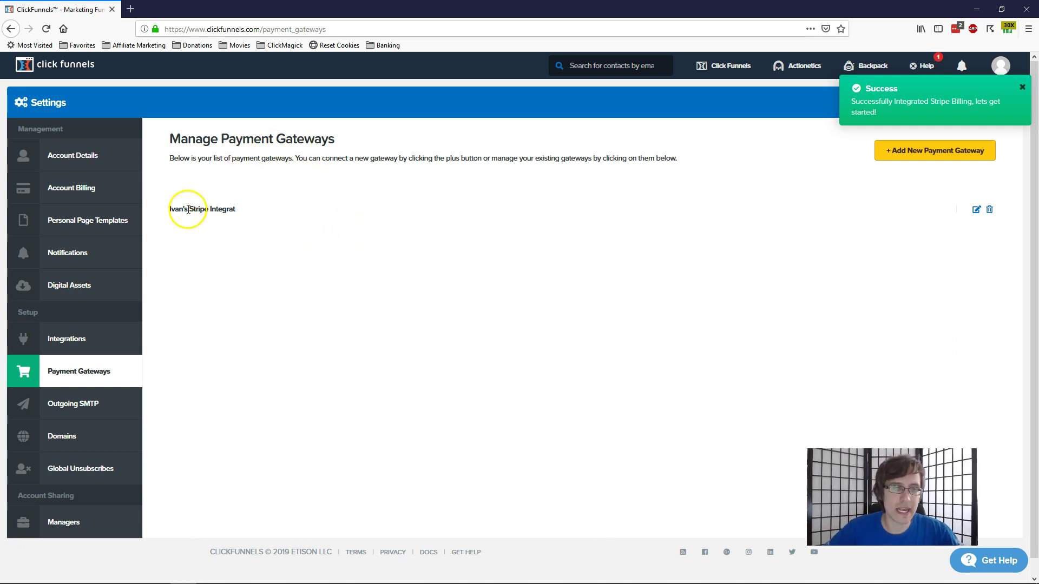
drag(169, 209, 238, 211)
click(237, 210)
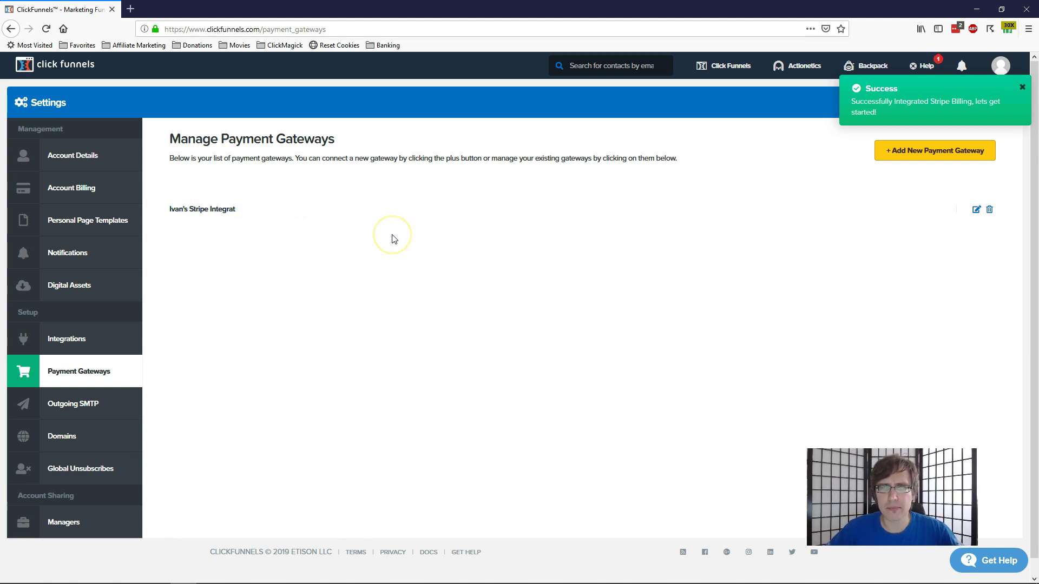
mouse_move(731, 63)
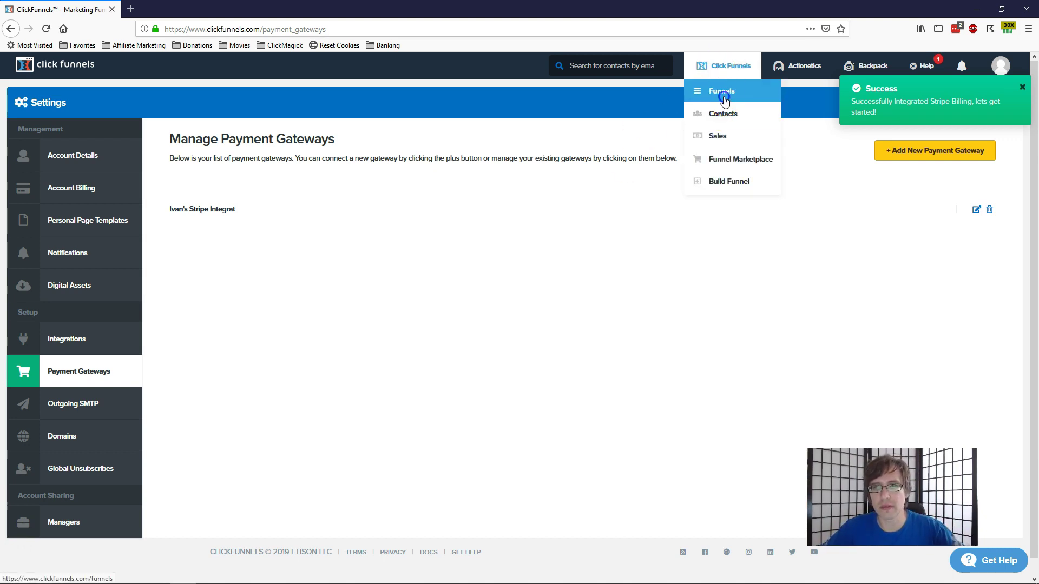
Show the Products of the Complete Sales Funnel's Order Form step.
click(724, 97)
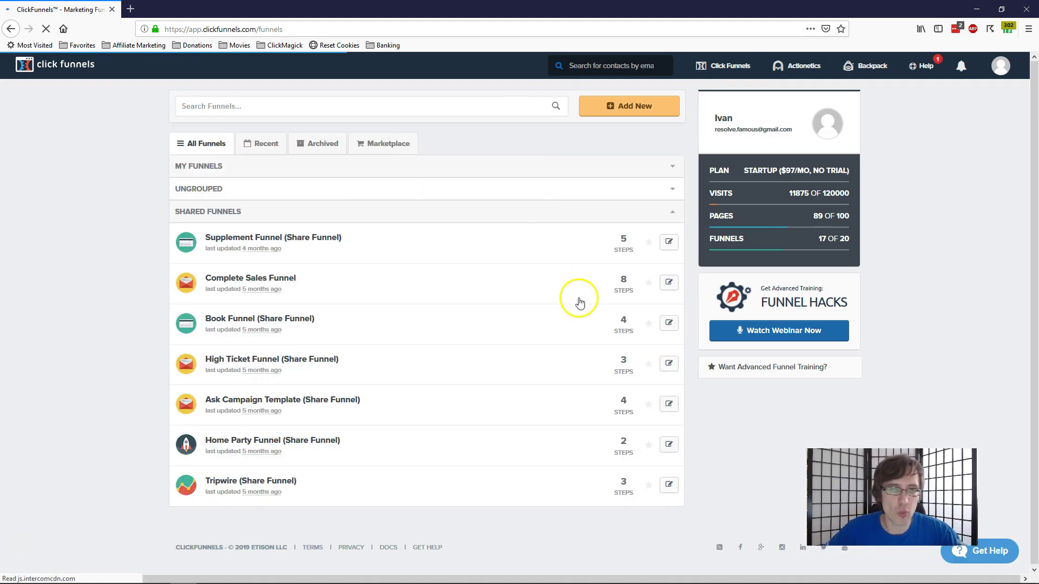
click(669, 285)
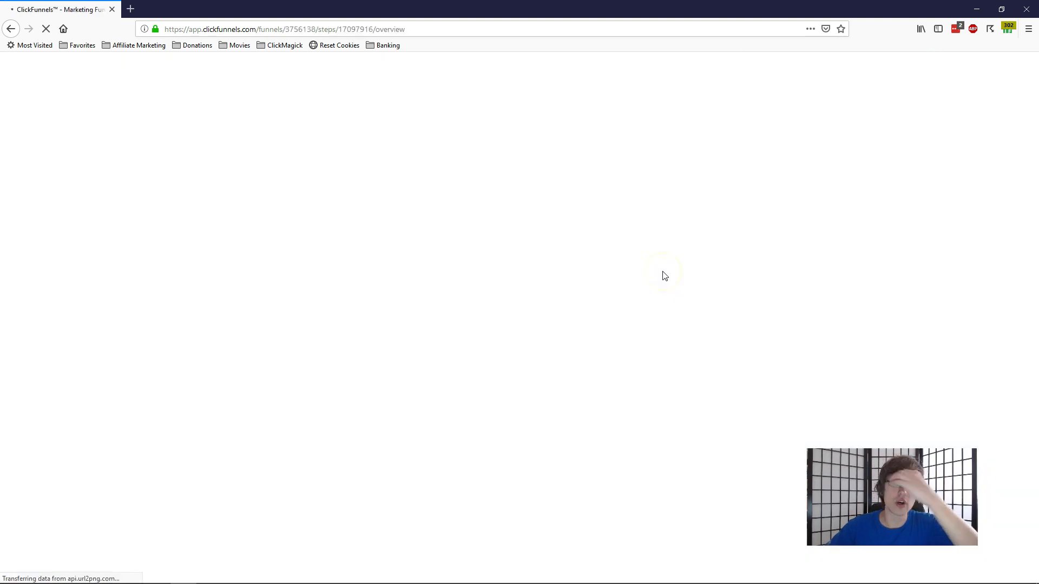
click(232, 338)
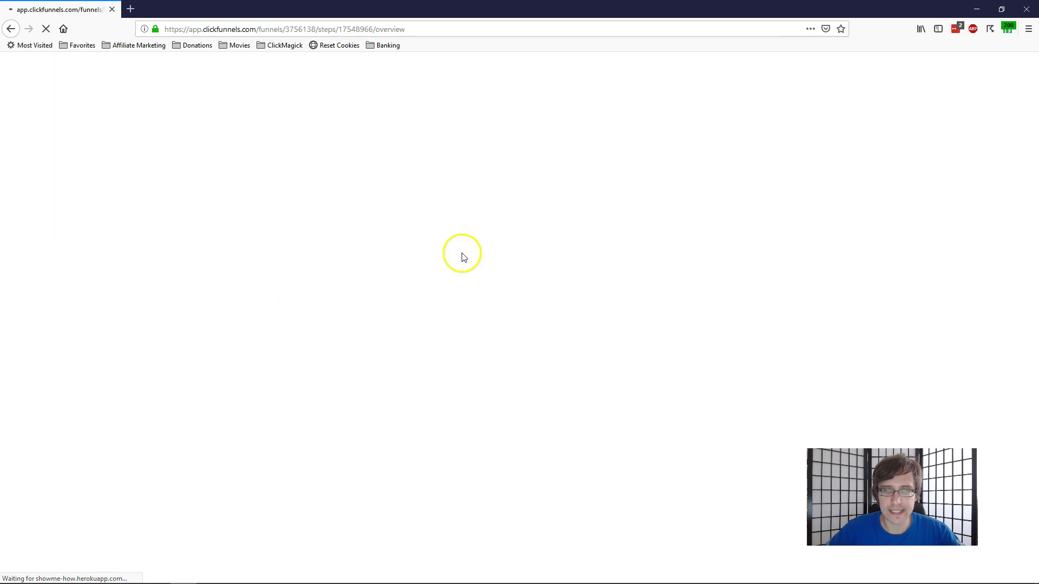
click(741, 156)
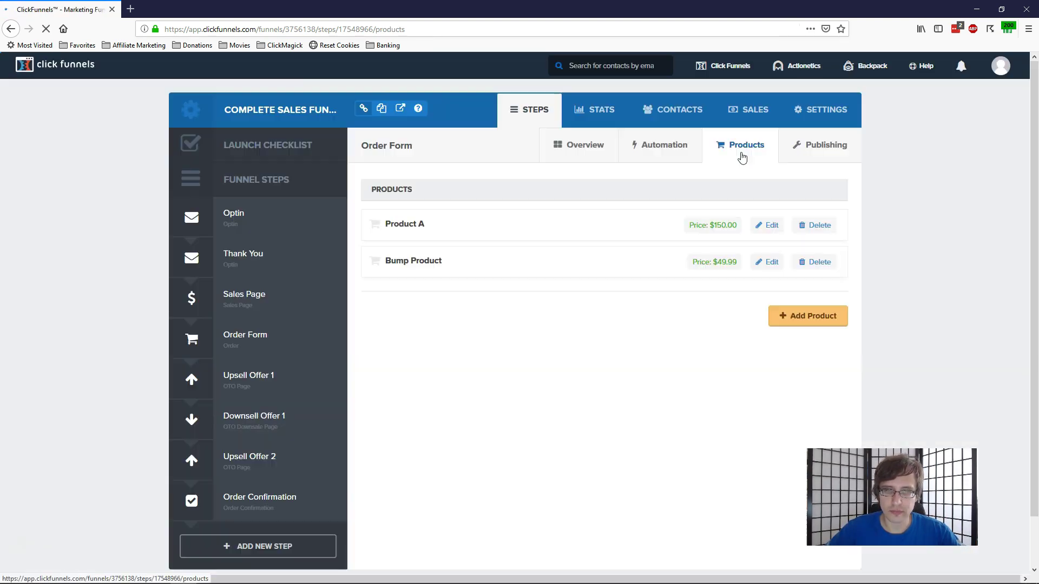
Switch Product A's billing integration from Infusionsoft to the new Stripe account.
click(768, 225)
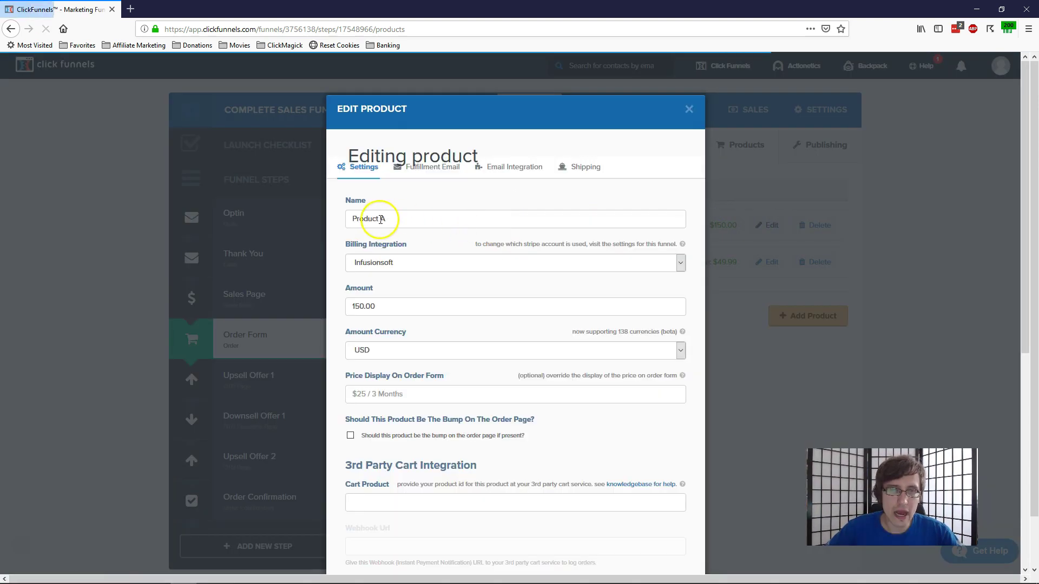
click(378, 262)
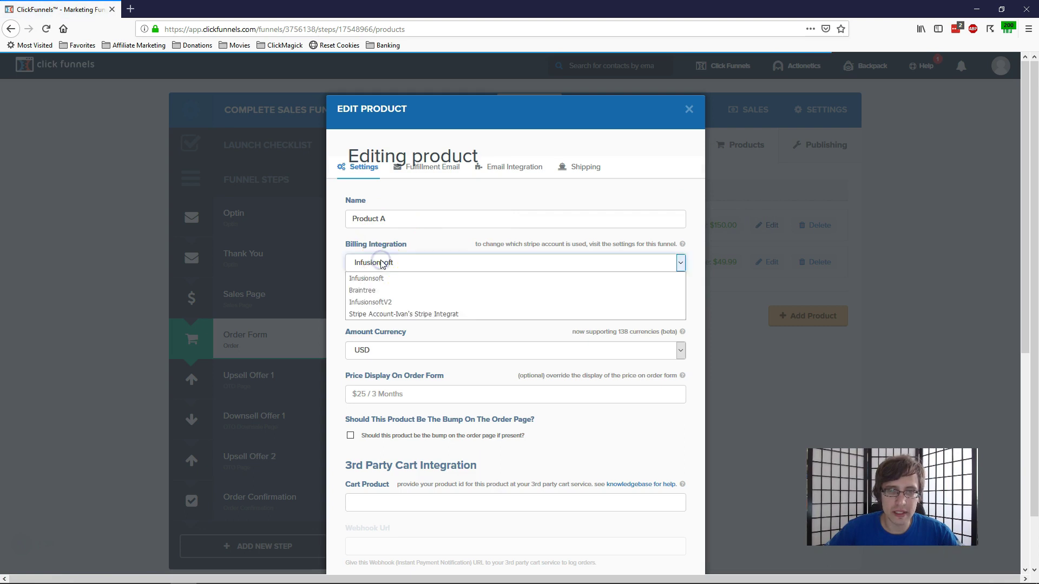
click(373, 314)
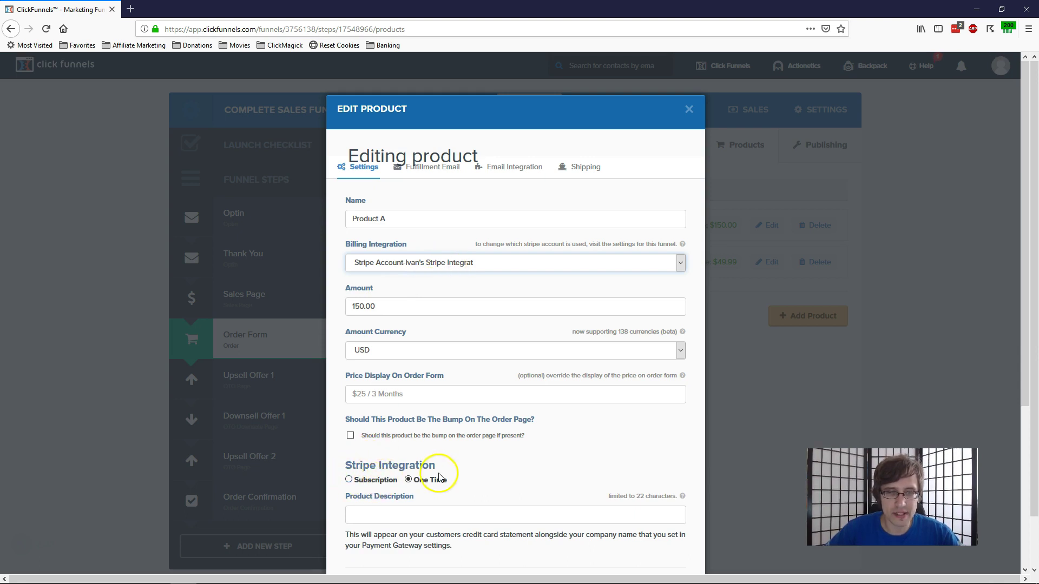
scroll(519, 457, down, 2)
scroll(579, 456, down, 1)
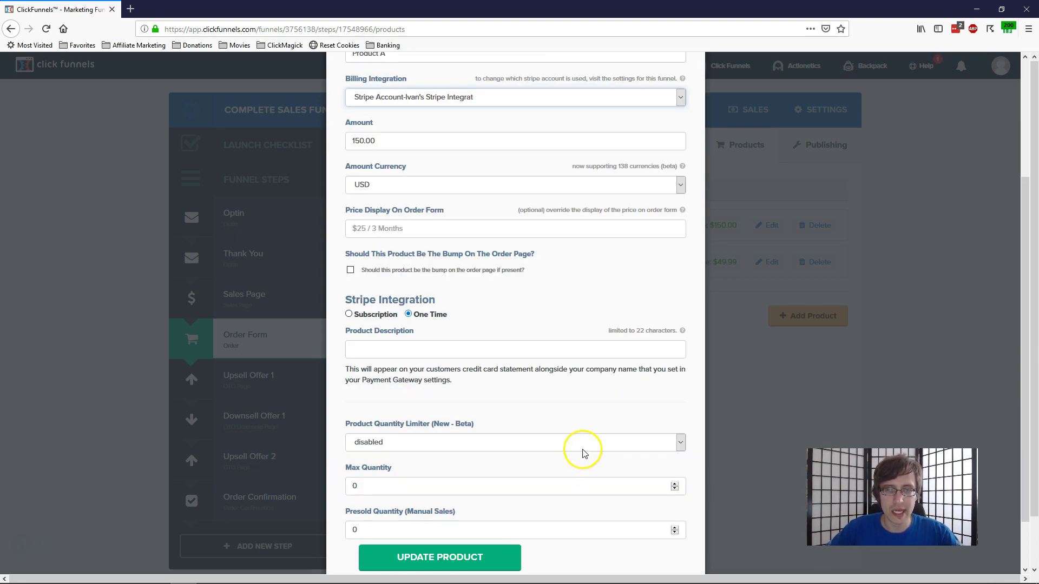
scroll(614, 246, up, 3)
click(688, 110)
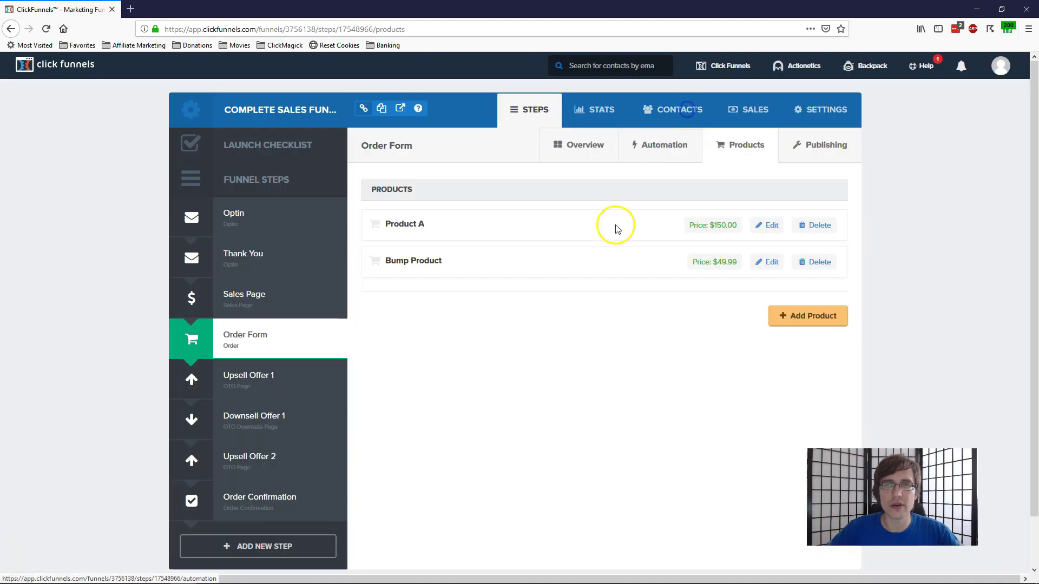